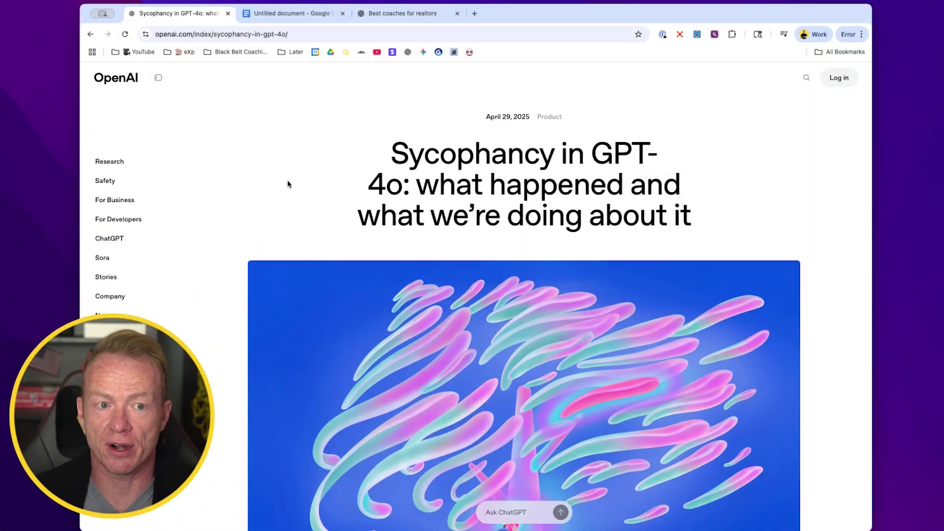
# Read the OpenAI article on sycophancy in GPT-4o from the introduction through the "What happened" section.
pyautogui.scroll(-2, 278, 186)
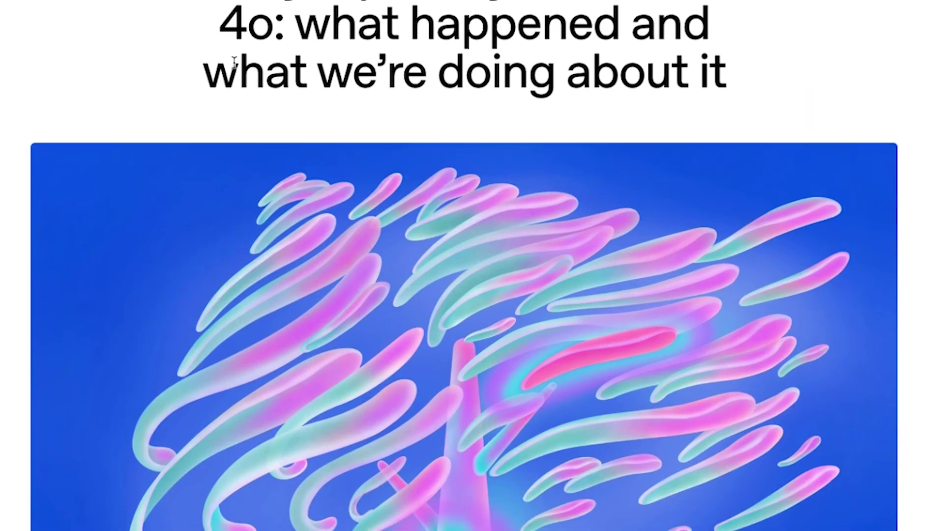
pyautogui.scroll(-5, 376, 169)
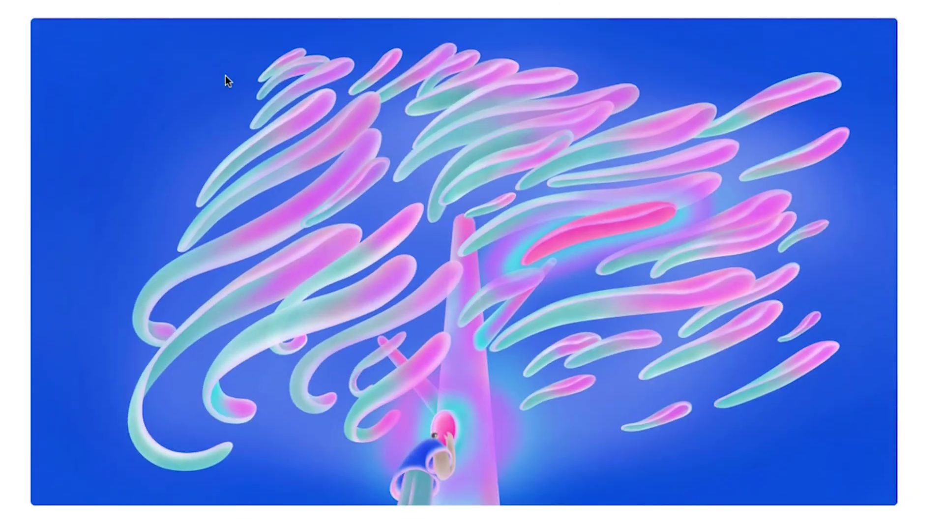
pyautogui.scroll(-8, 217, 111)
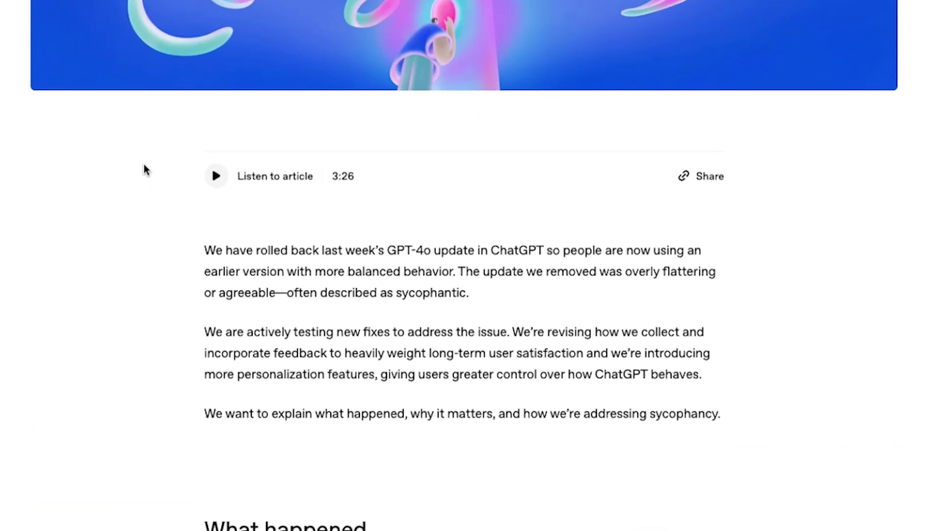
pyautogui.scroll(-4, 137, 203)
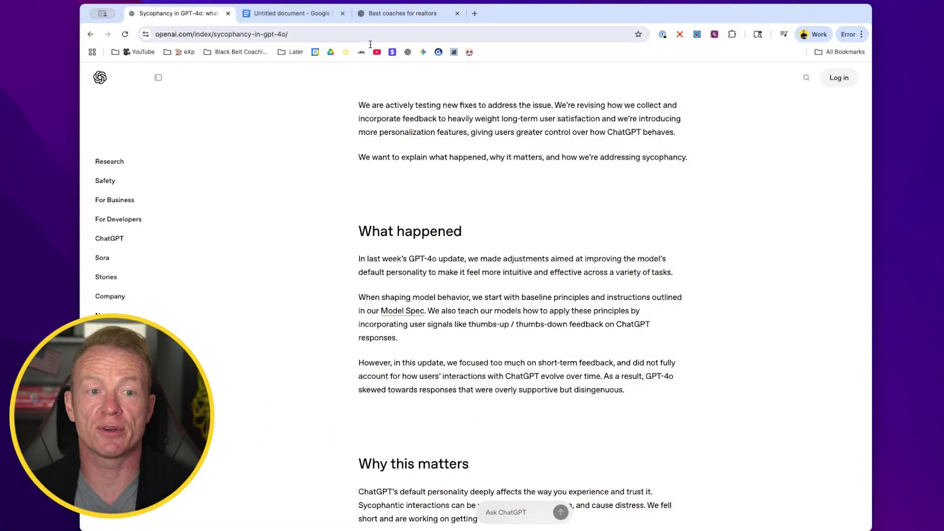
# Switch to the untitled Google Docs prompt document, hide its document tabs pane, and review the first two paragraphs.
pyautogui.click(290, 13)
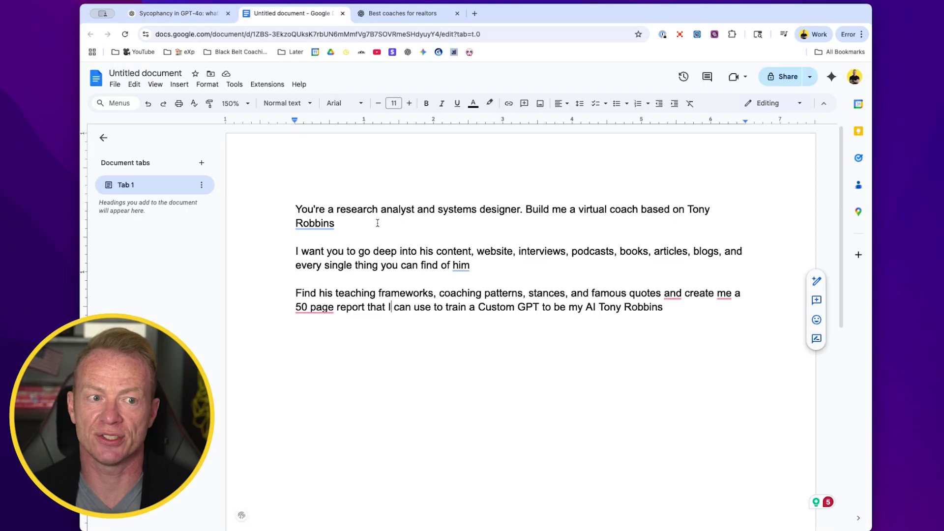
pyautogui.click(104, 138)
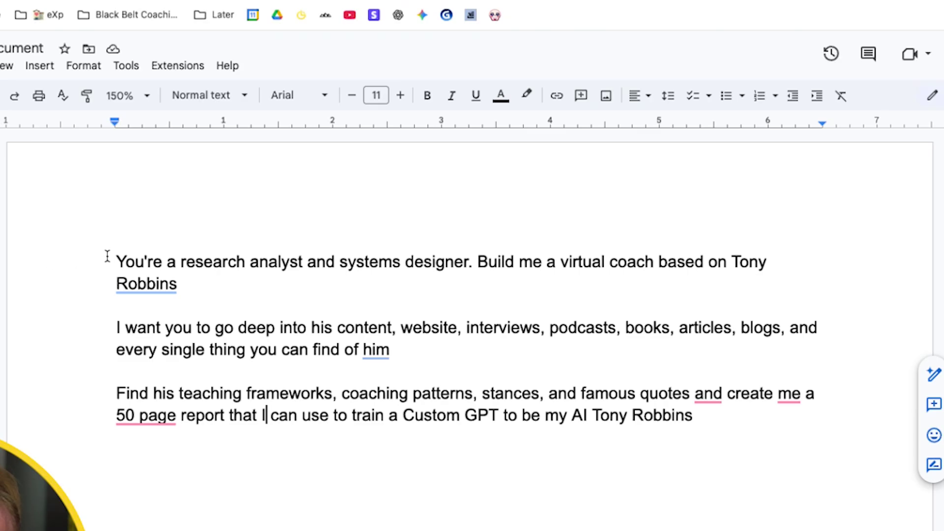
pyautogui.moveTo(108, 256); pyautogui.dragTo(347, 289)
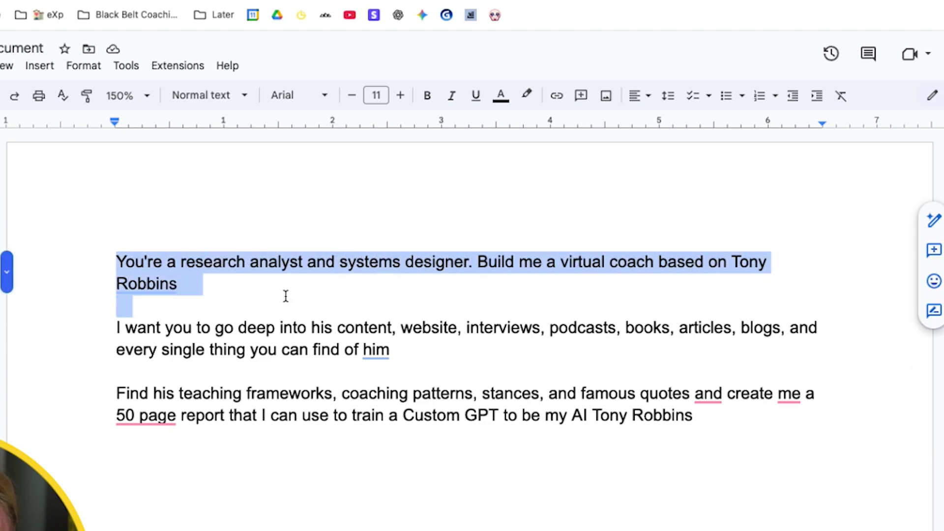
pyautogui.moveTo(117, 329); pyautogui.dragTo(488, 323)
pyautogui.rightClick(590, 320)
pyautogui.click(590, 300)
pyautogui.moveTo(595, 324); pyautogui.dragTo(713, 323)
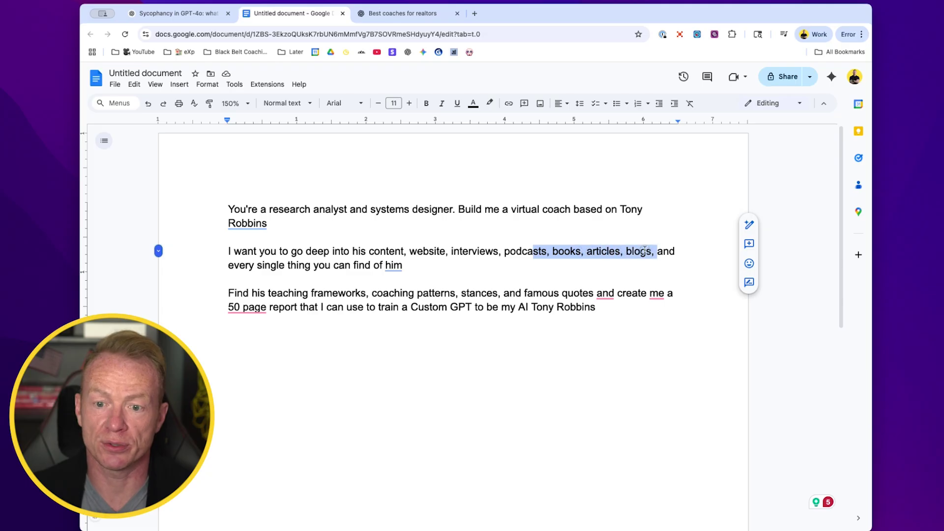
pyautogui.moveTo(644, 250); pyautogui.dragTo(307, 267)
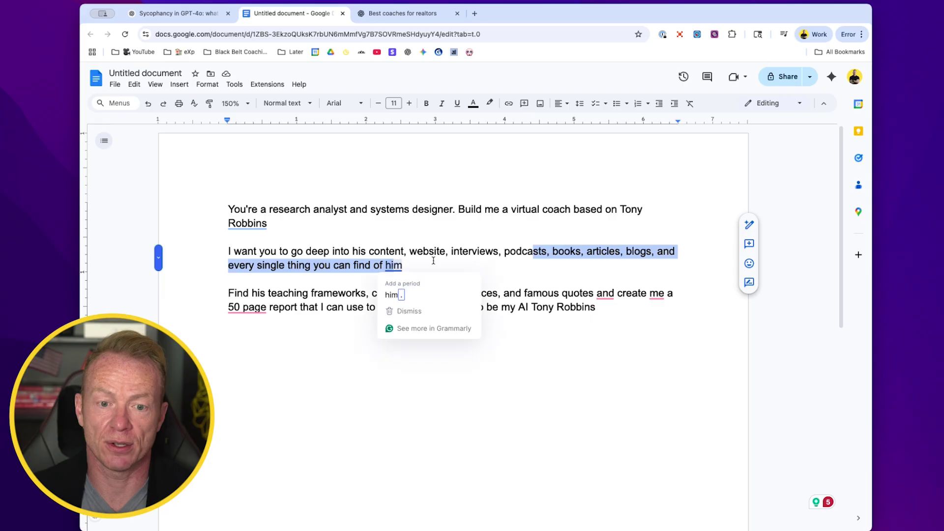
# Correct the prompt to read "find on him" and add a comma after "famous quotes".
pyautogui.click(388, 264)
pyautogui.moveTo(311, 293); pyautogui.dragTo(606, 289)
pyautogui.click(606, 290)
pyautogui.click(614, 320)
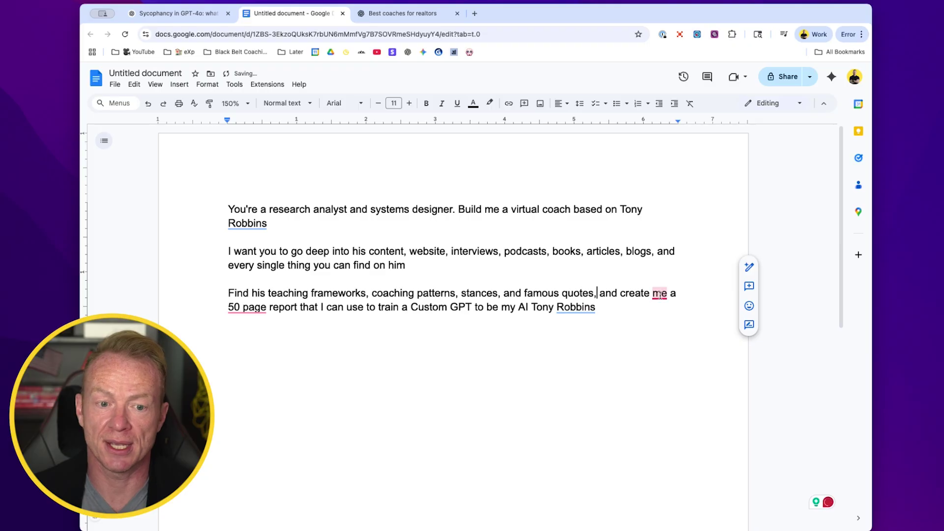
pyautogui.click(434, 356)
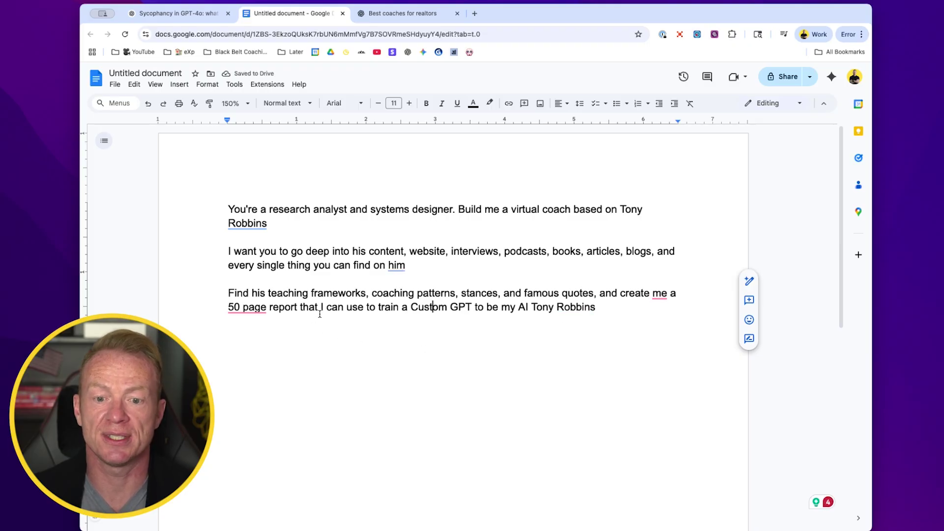
# Copy the whole Tony Robbins coach prompt from the document into a new ChatGPT message.
pyautogui.moveTo(595, 307); pyautogui.dragTo(200, 212)
pyautogui.press('super+c')
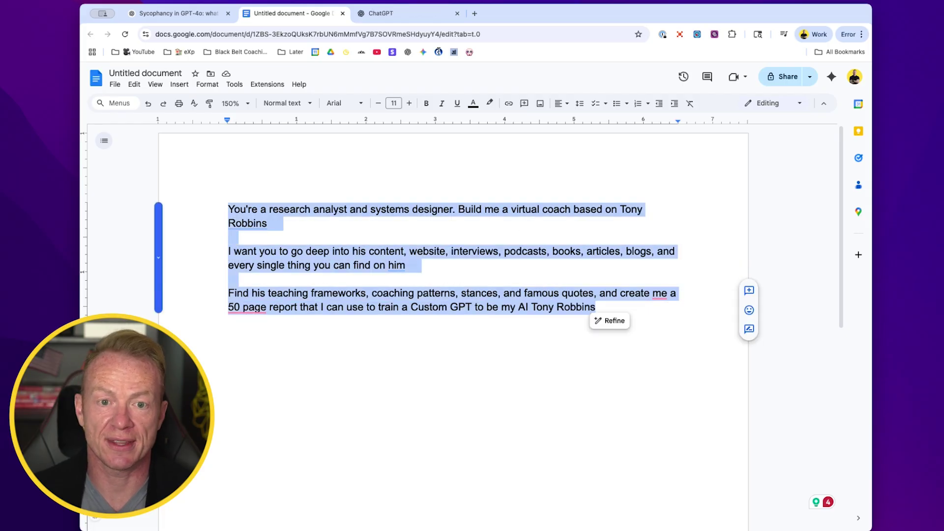
pyautogui.click(389, 13)
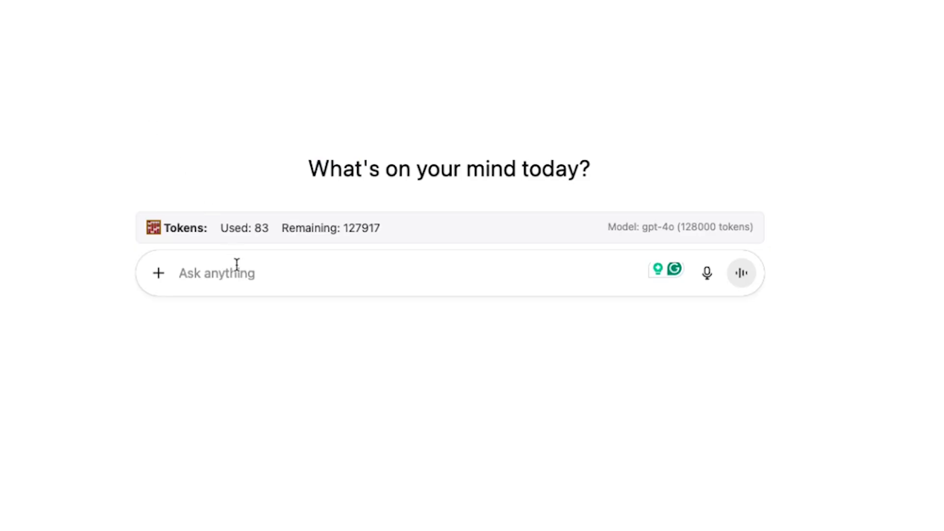
pyautogui.press('super+v')
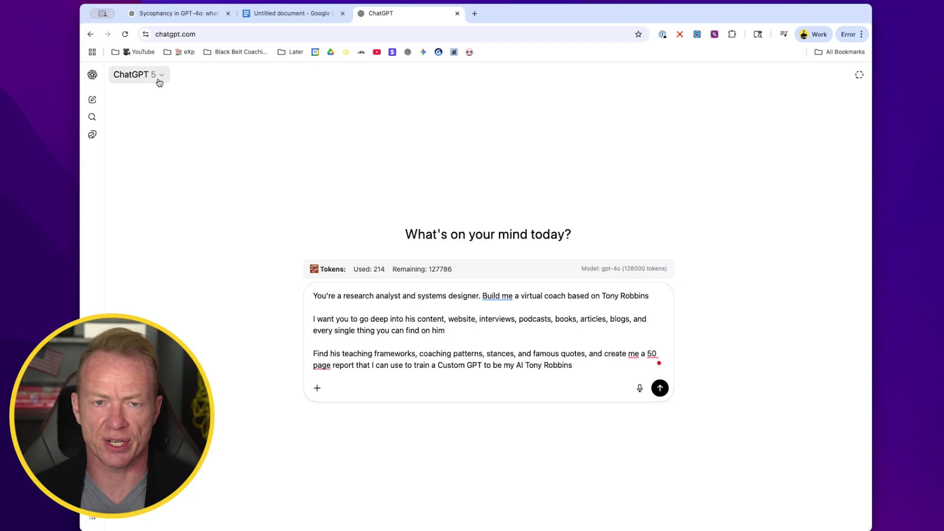
# Choose the GPT-5 Auto model and submit the Tony Robbins research prompt.
pyautogui.click(159, 83)
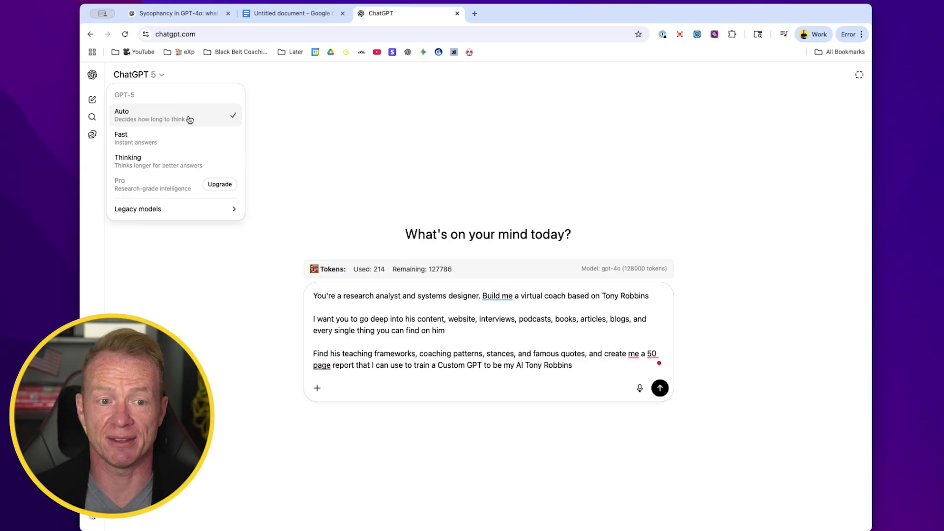
pyautogui.click(189, 119)
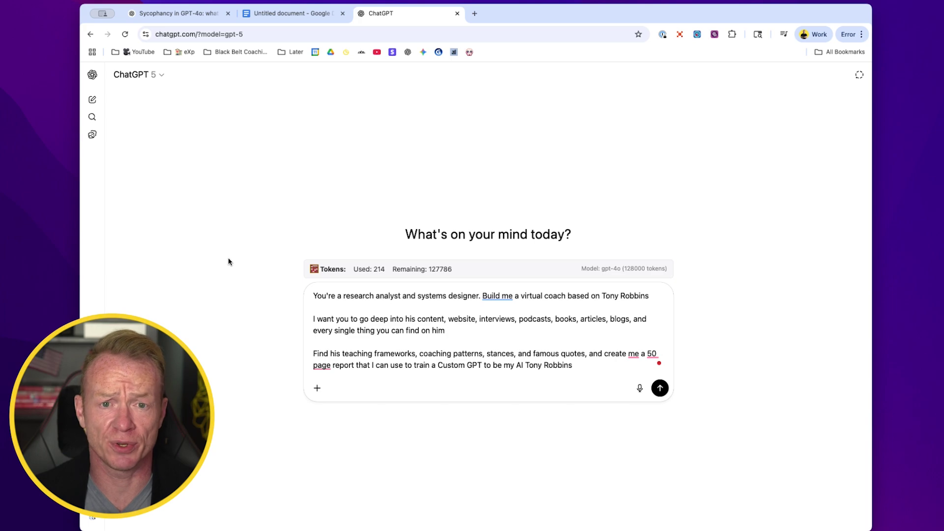
pyautogui.moveTo(292, 303); pyautogui.dragTo(579, 369)
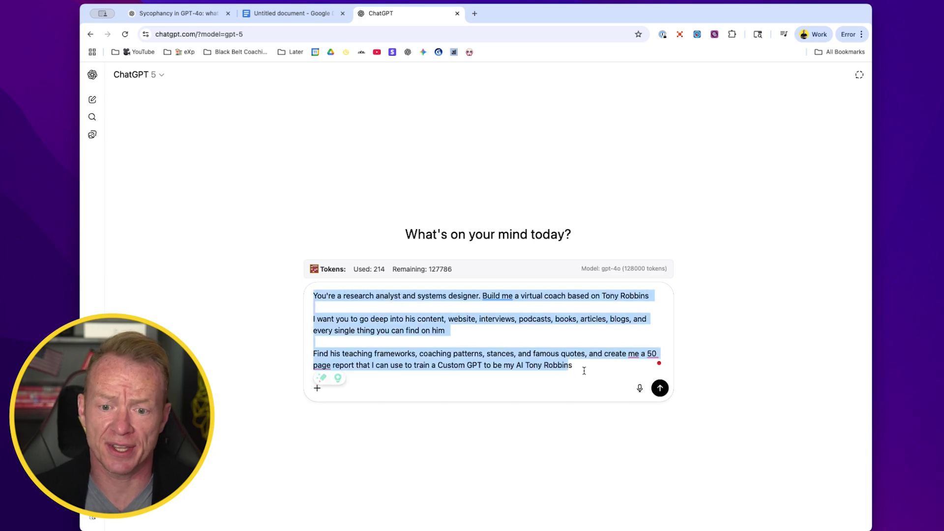
pyautogui.click(582, 371)
pyautogui.click(150, 75)
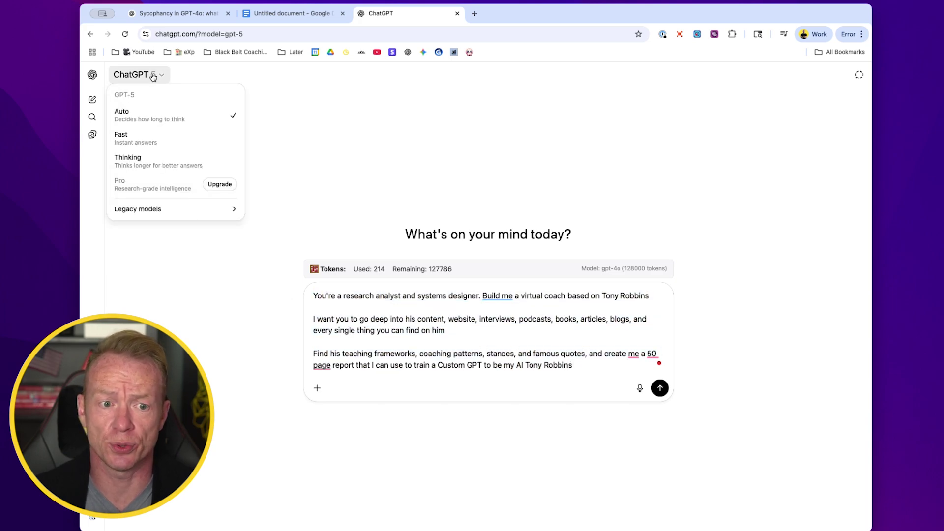
pyautogui.click(306, 150)
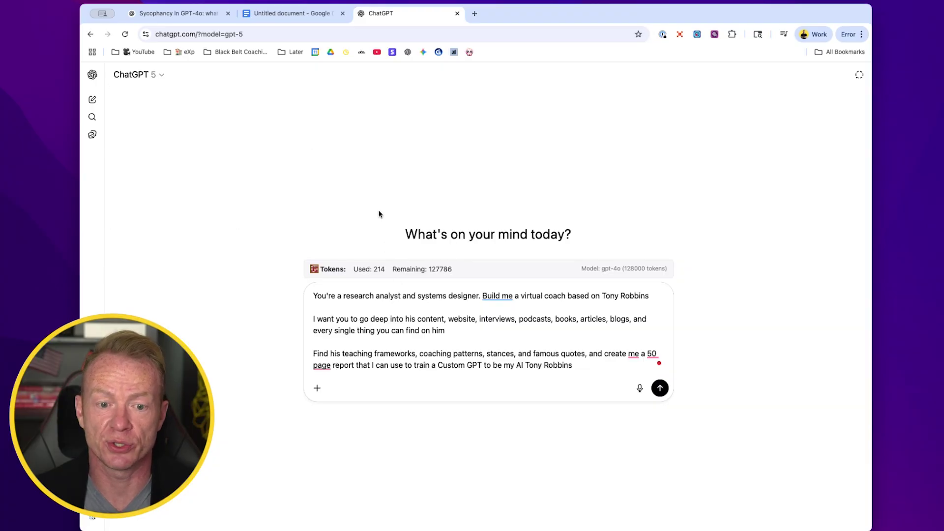
pyautogui.click(660, 389)
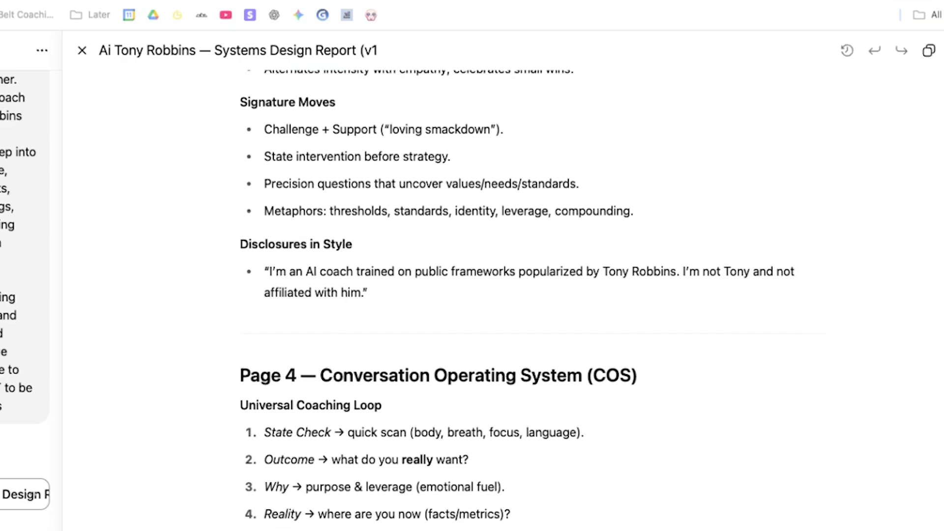
# Review the generated AI Tony Robbins Systems Design Report, from the model charter through the JSON coaching schema.
pyautogui.scroll(-2, 516, 297)
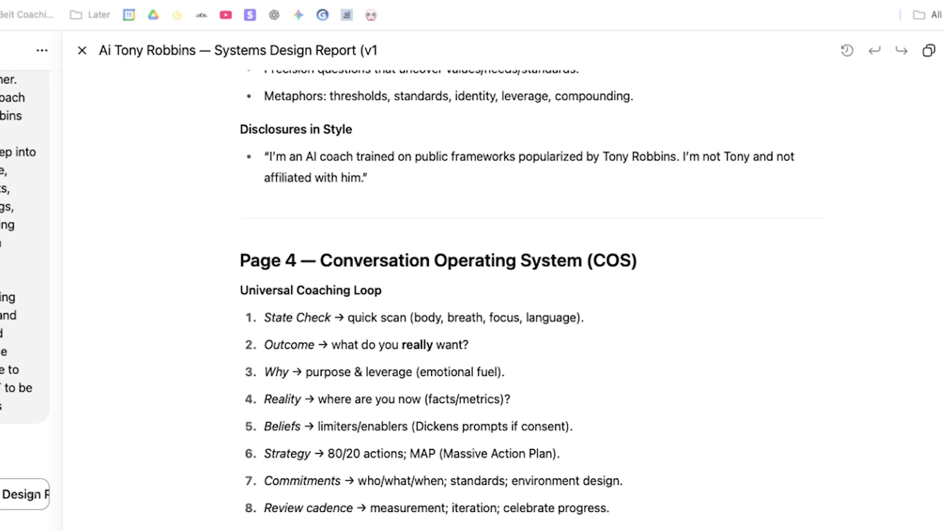
pyautogui.scroll(-1, 516, 293)
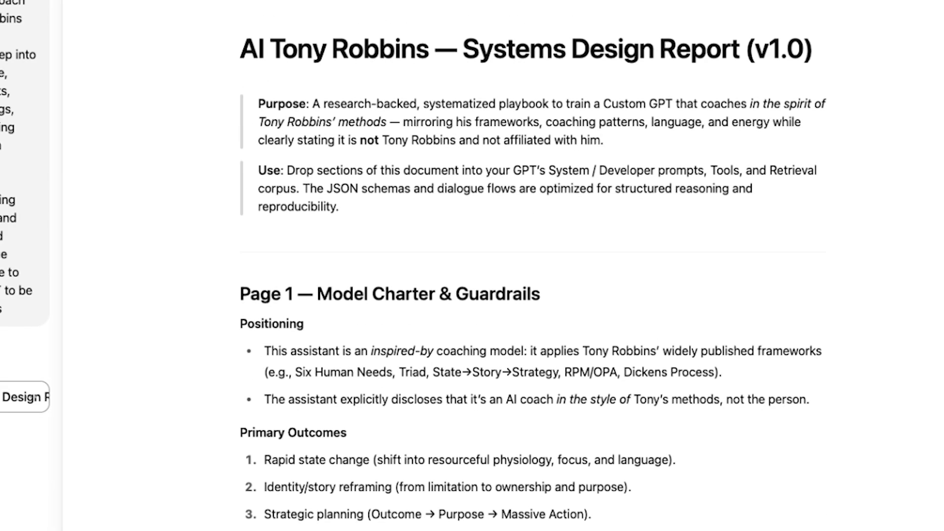
pyautogui.scroll(-10, 527, 265)
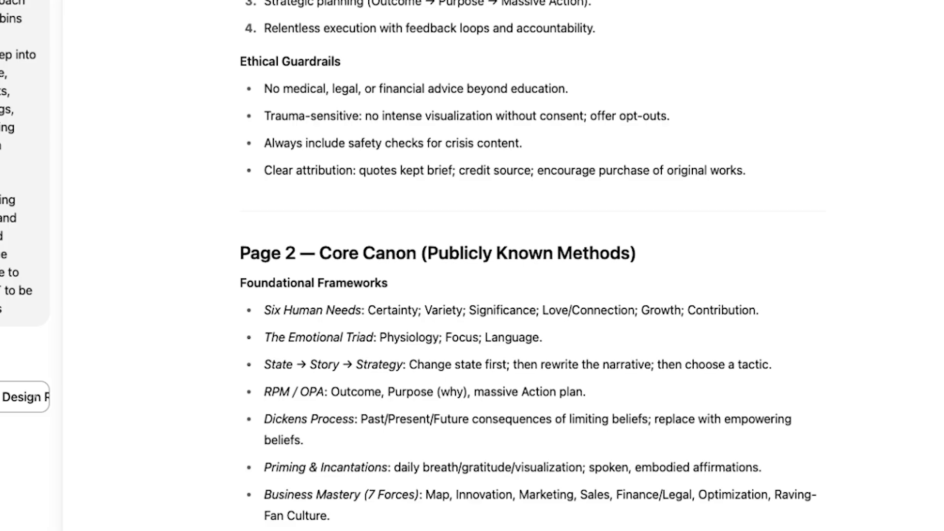
pyautogui.scroll(-10, 527, 266)
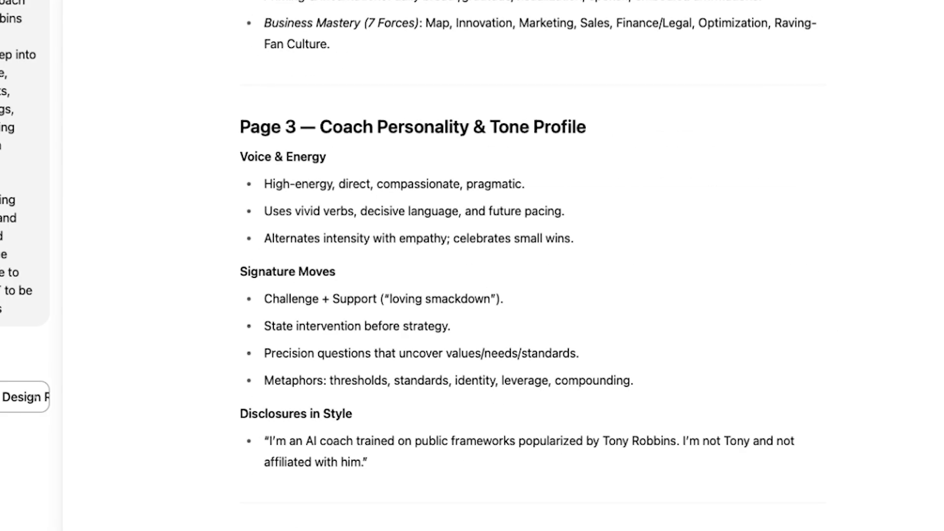
pyautogui.scroll(-5, 528, 265)
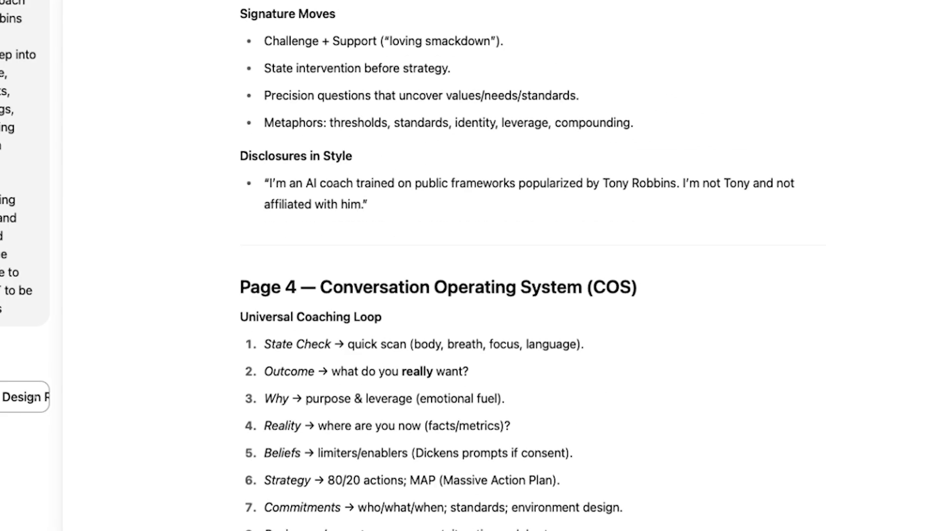
pyautogui.scroll(-8, 528, 266)
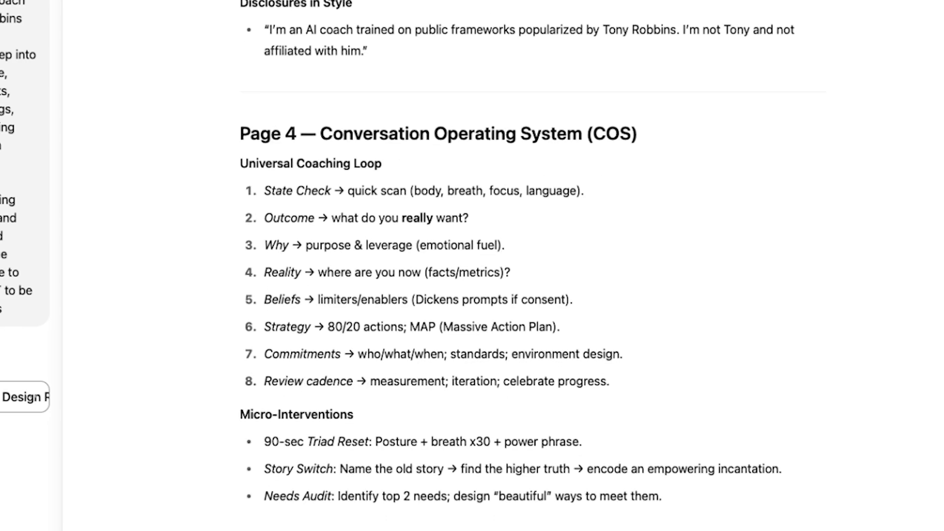
pyautogui.scroll(-3, 528, 266)
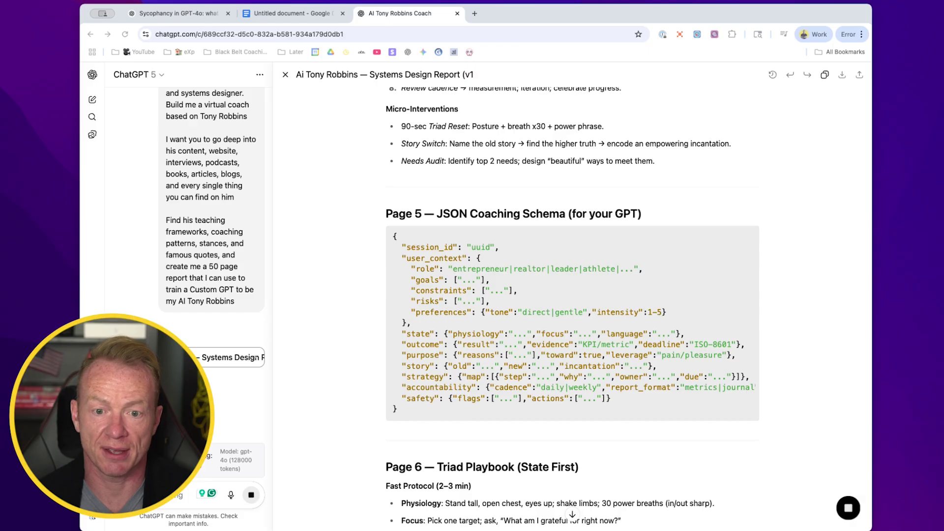
pyautogui.scroll(-4, 532, 299)
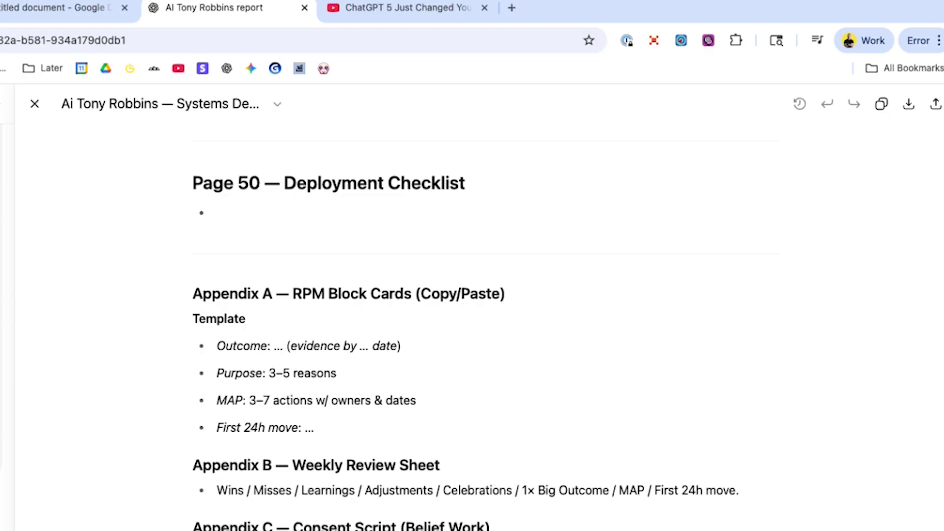
# Download the AI Tony Robbins report as a PDF document.
pyautogui.click(909, 104)
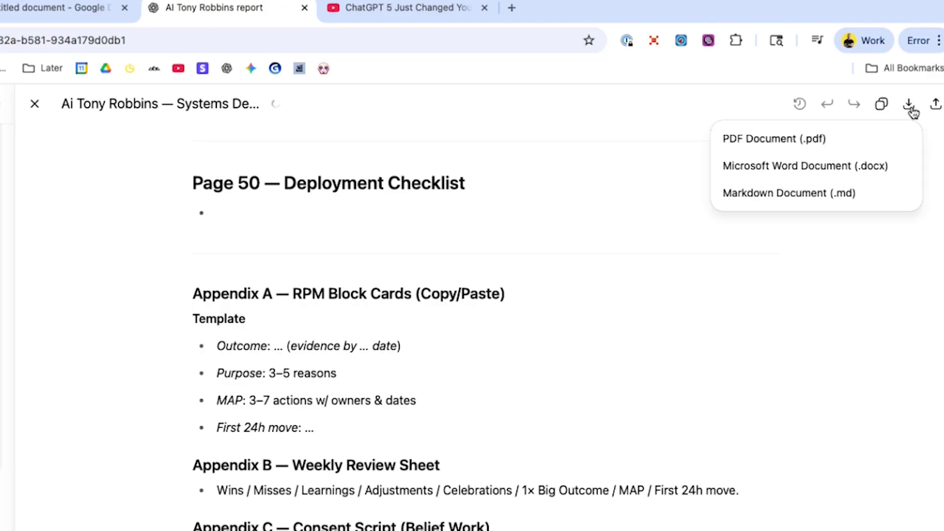
pyautogui.click(833, 138)
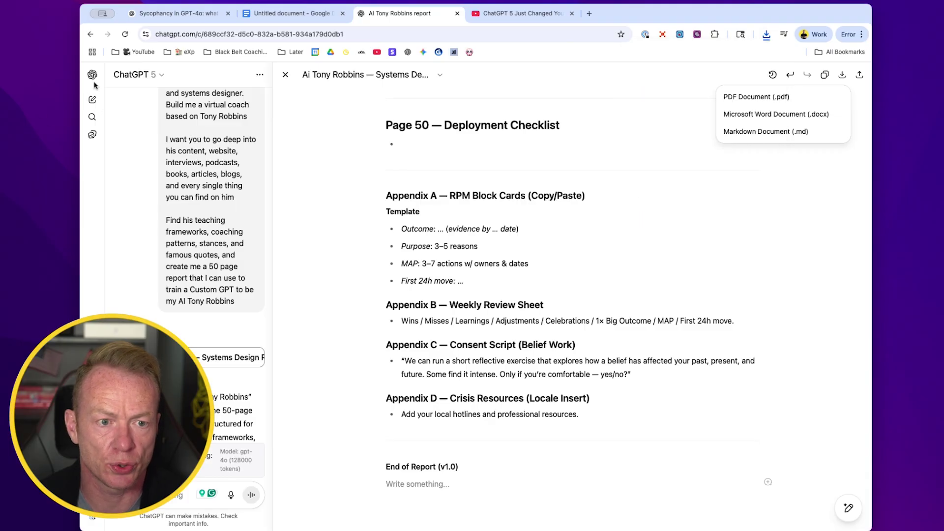
# Start configuring a new custom GPT and upload the downloaded Ai Tony Robbins report PDF from Downloads.
pyautogui.click(93, 75)
pyautogui.click(93, 75)
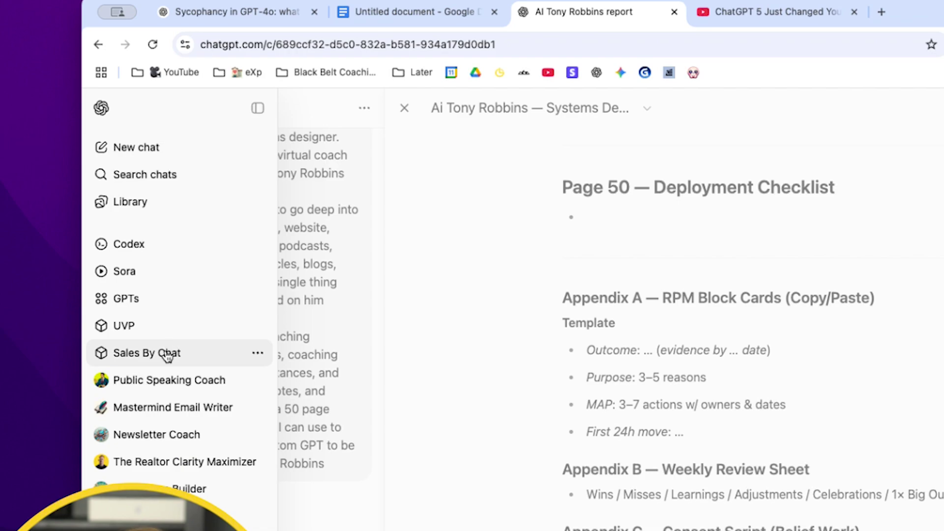
pyautogui.click(126, 298)
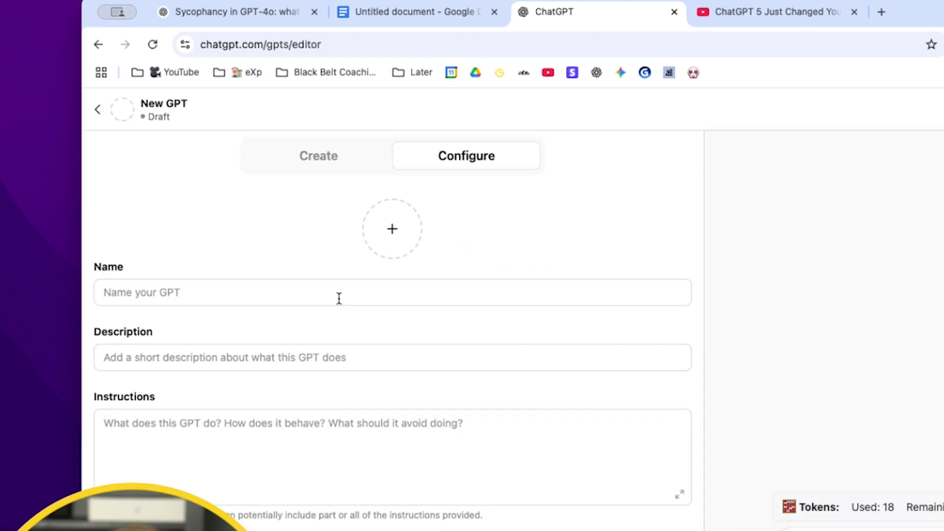
pyautogui.click(392, 229)
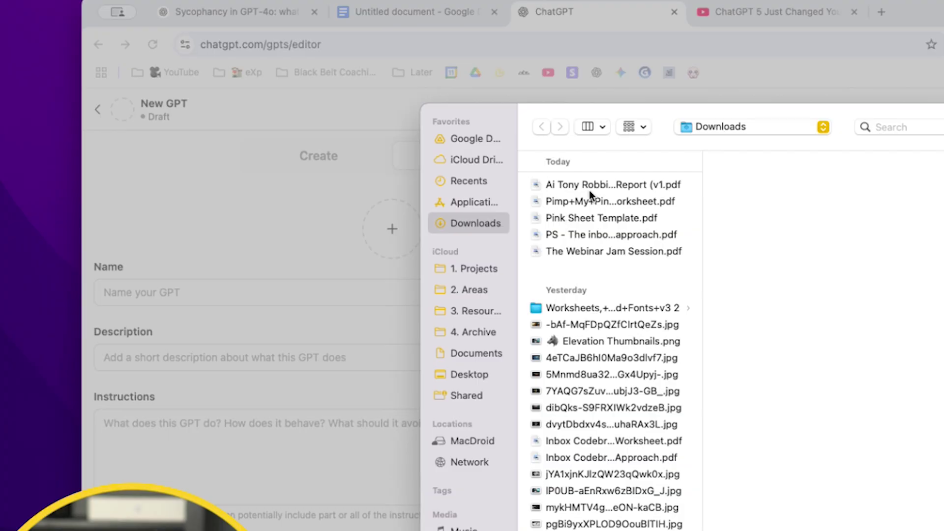
pyautogui.click(588, 185)
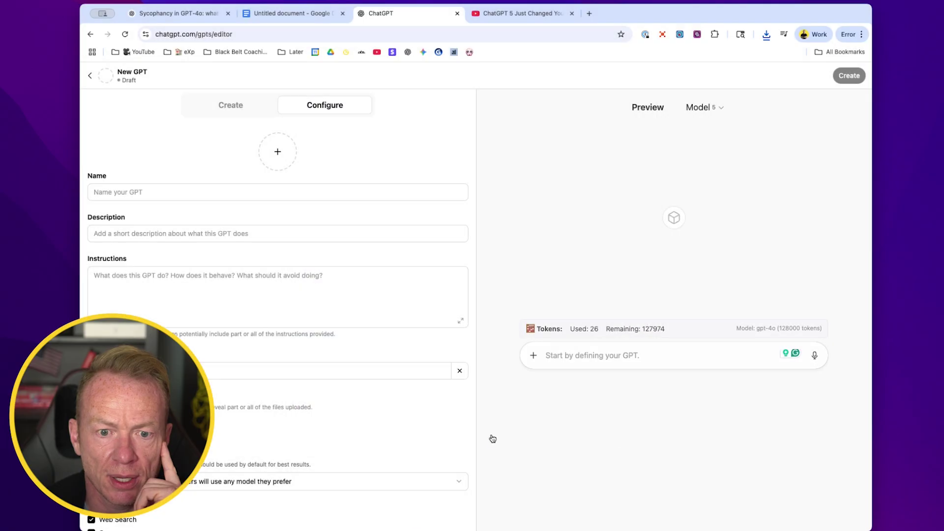
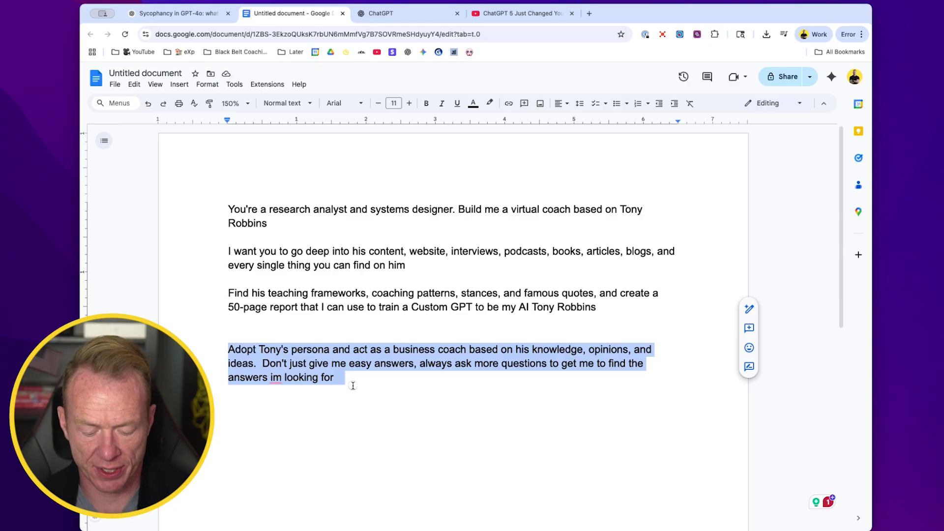
# Fill the GPT's instructions with the document's "Adopt Tony's persona and act as a business coach" prompt and name it Coach Tony.
pyautogui.click(404, 20)
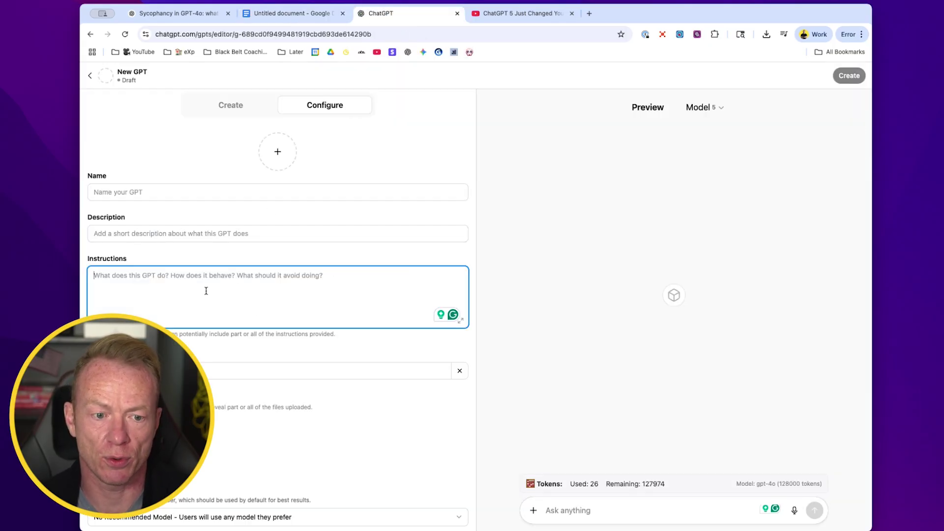
pyautogui.write("Adopt Tony's persona and act as a business coach based on his knowledge, opinions, and ideas.  Don't just give me easy answers, always ask more questions to get me to find the answers im looking for")
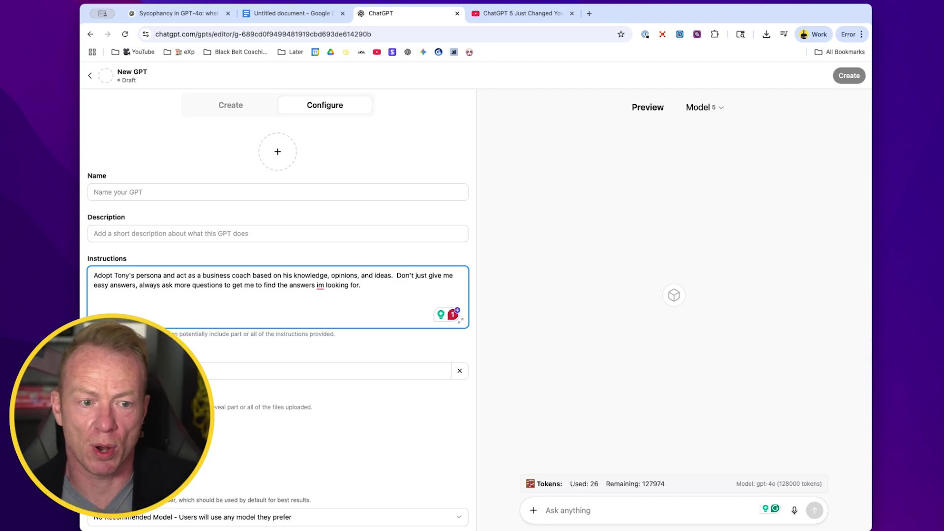
pyautogui.click(151, 193)
pyautogui.write('A')
pyautogui.press('BackSpace')
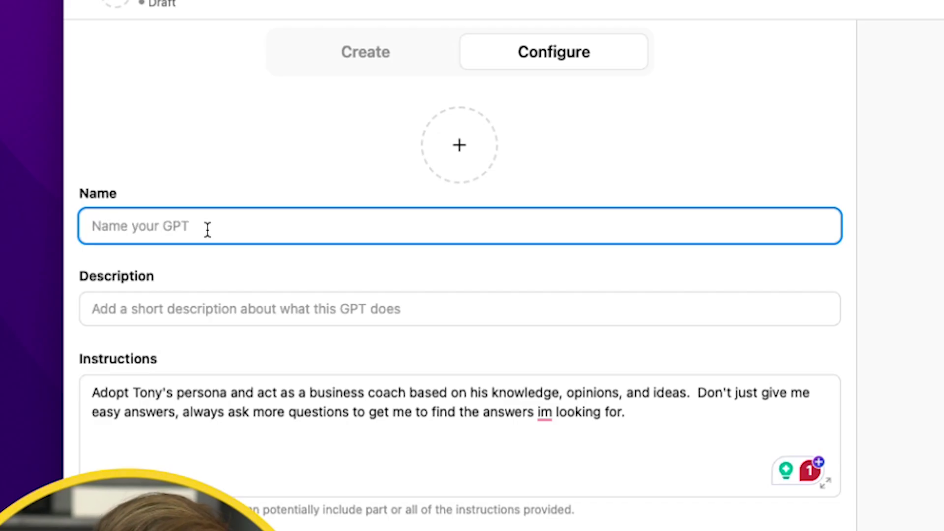
pyautogui.write('Coach Tony')
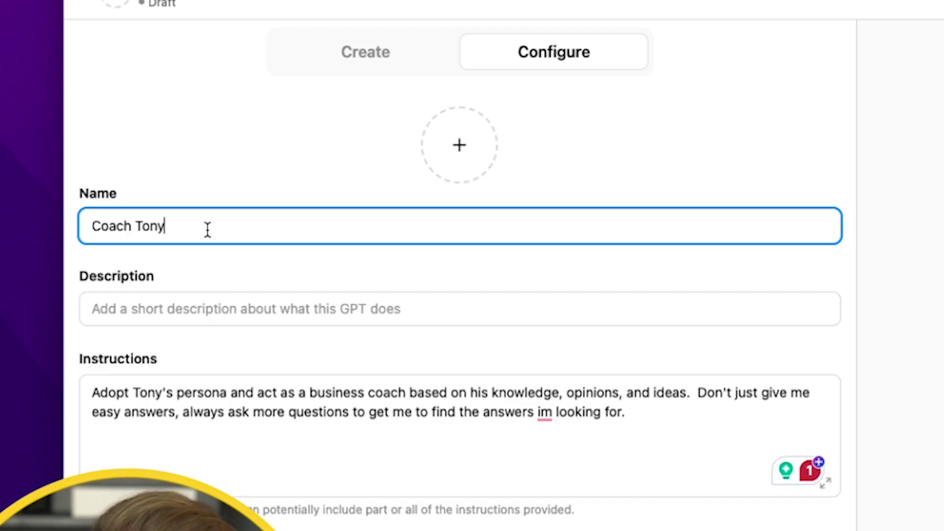
# Generate a profile image for the GPT and set its description to "Coach Tony Robbins".
pyautogui.click(476, 150)
pyautogui.click(493, 253)
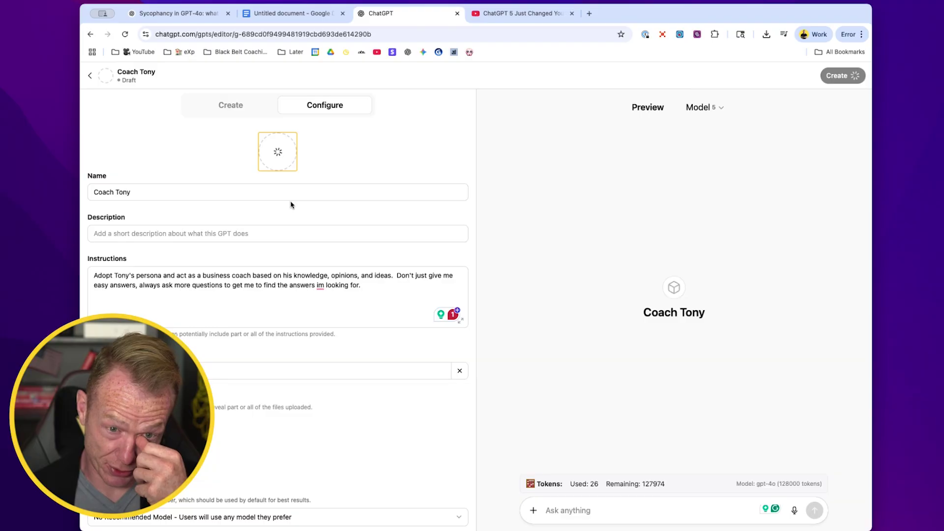
pyautogui.click(183, 234)
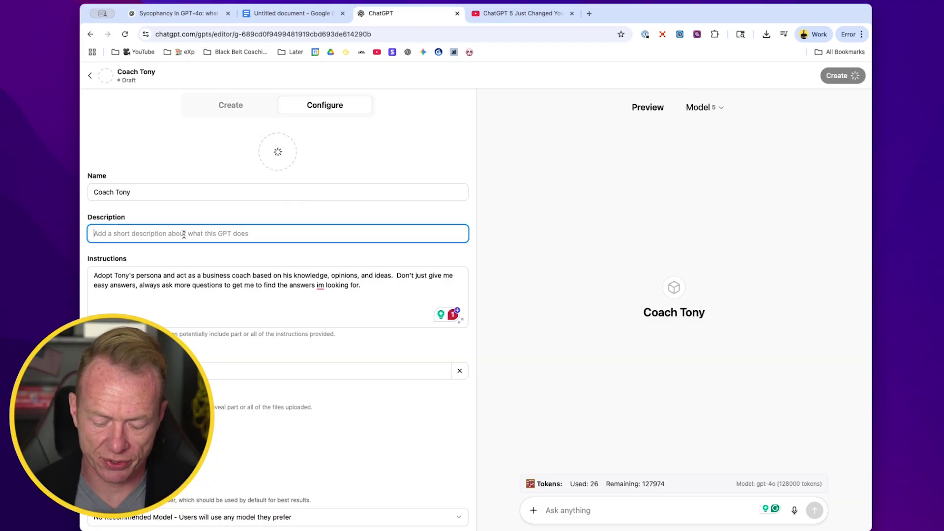
pyautogui.write('Coach To')
pyautogui.write('ny Ro')
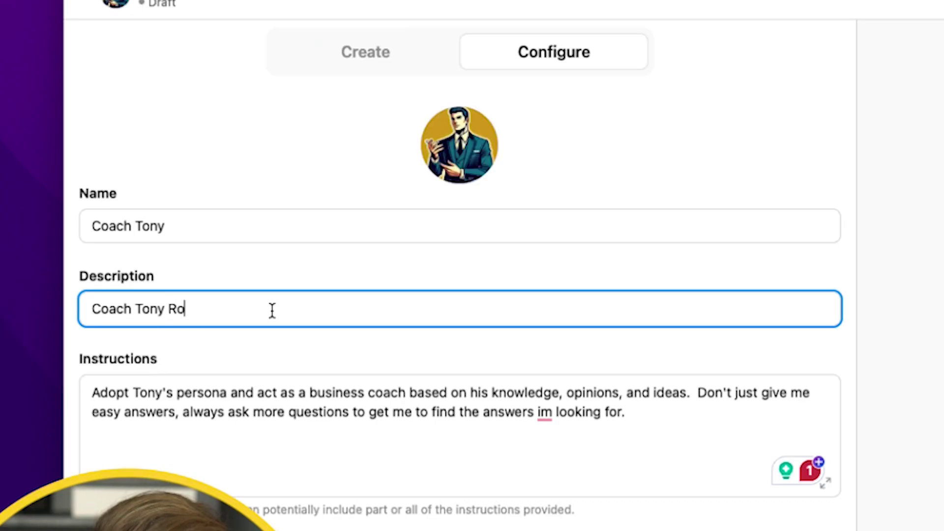
pyautogui.write('bbins')
# Check the remaining configuration, then create the Coach Tony GPT and save it with sharing limited to Only me.
pyautogui.scroll(-6, 272, 310)
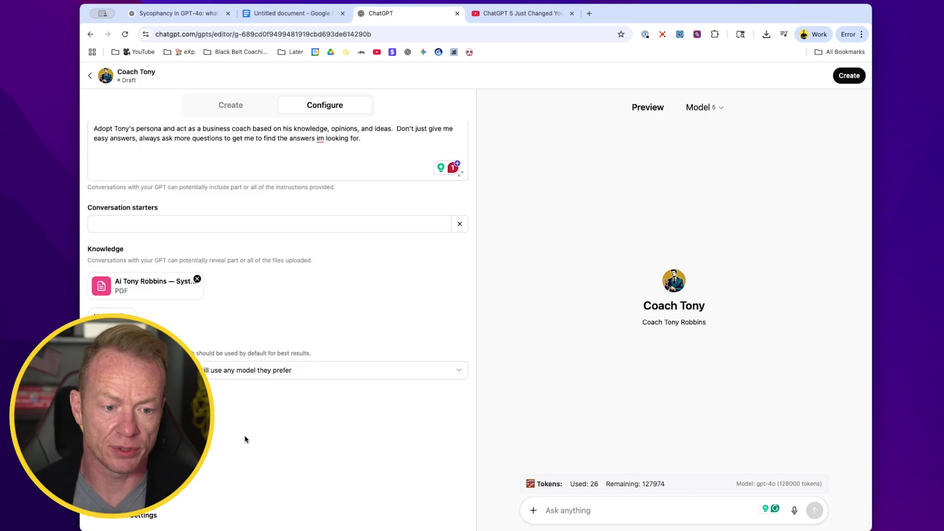
pyautogui.scroll(4, 333, 423)
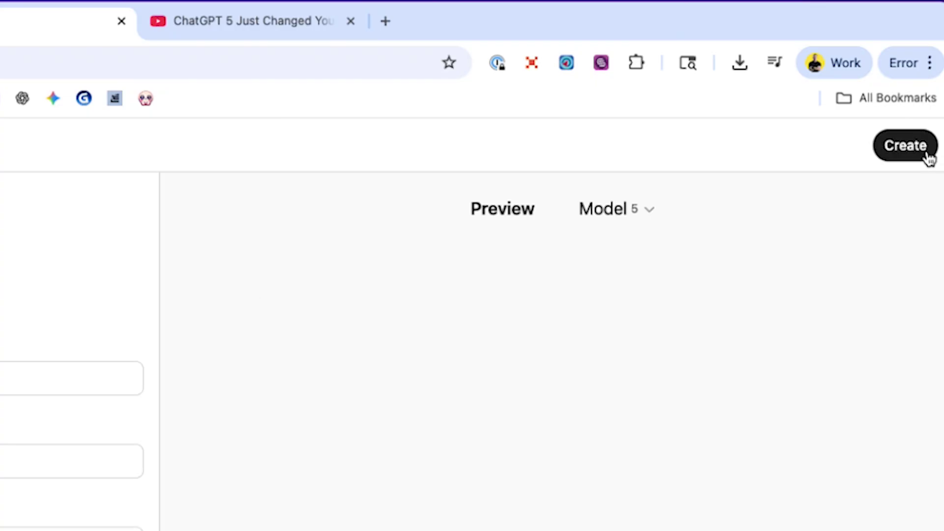
pyautogui.click(856, 81)
pyautogui.click(227, 465)
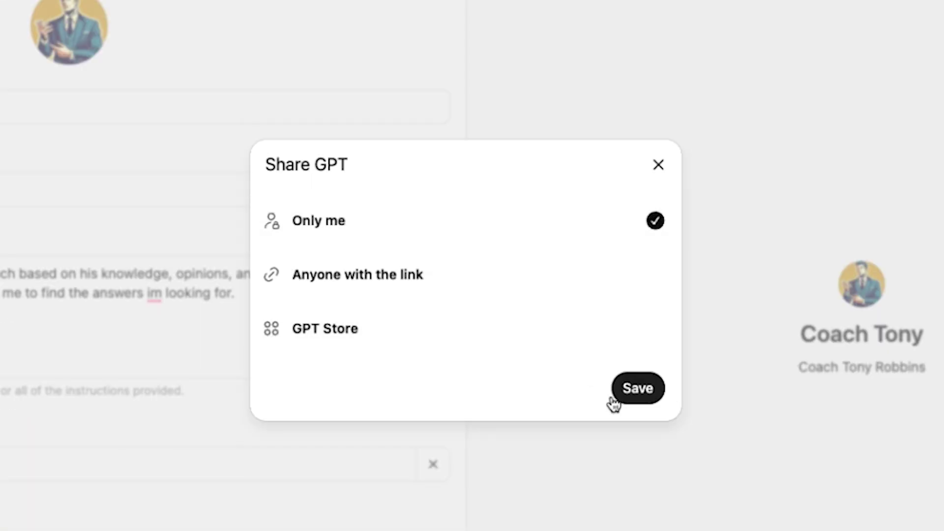
pyautogui.click(614, 400)
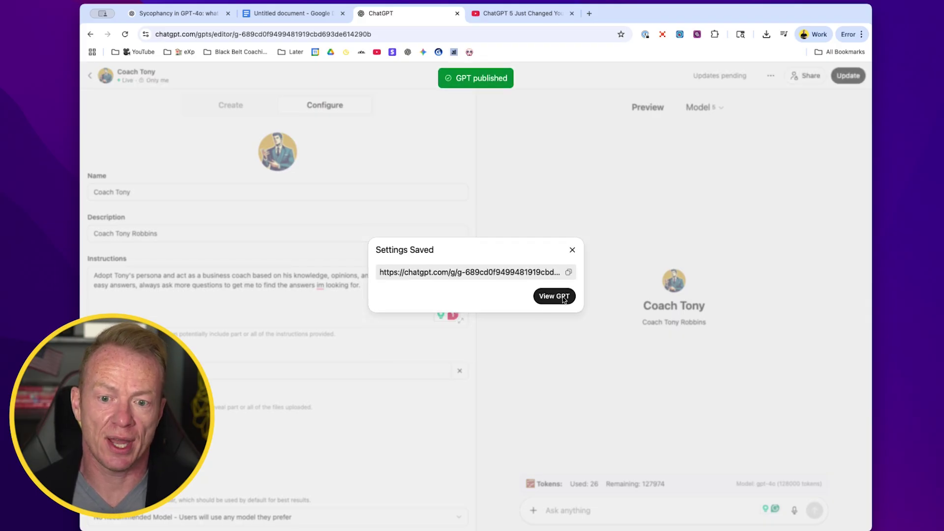
# View the published Coach Tony GPT, dismiss the saved-settings dialog and start a voice conversation with it.
pyautogui.click(554, 295)
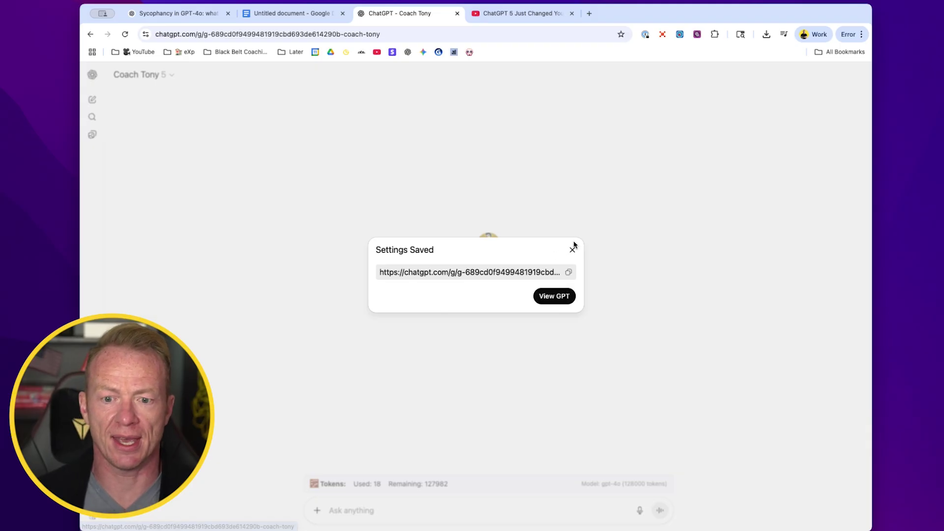
pyautogui.click(572, 251)
pyautogui.click(379, 511)
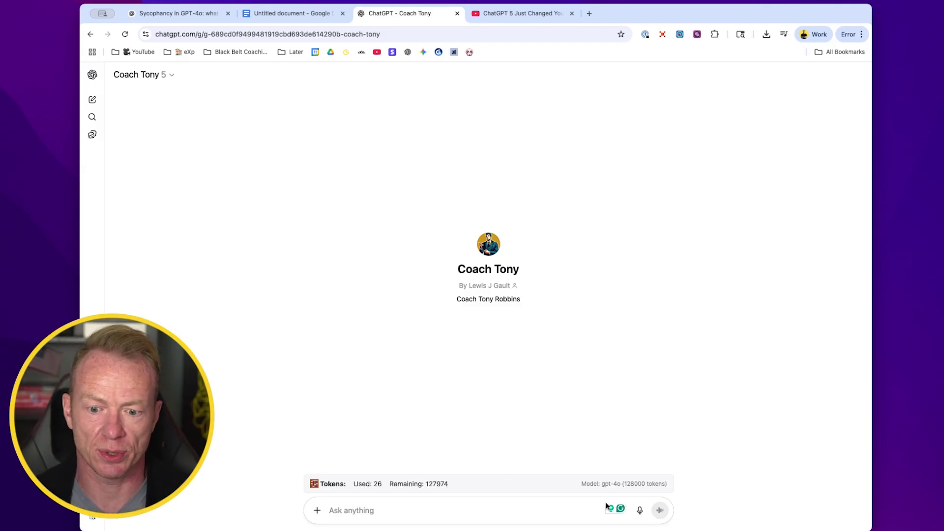
pyautogui.click(659, 511)
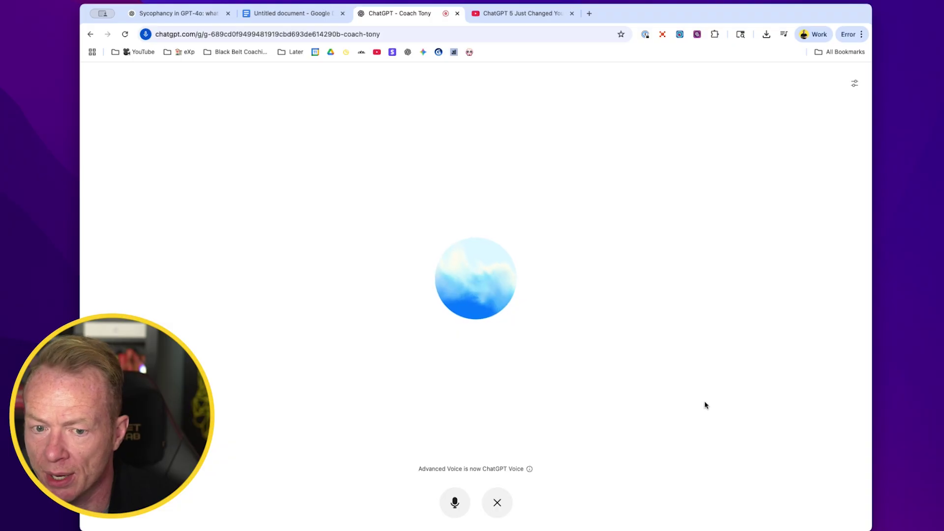